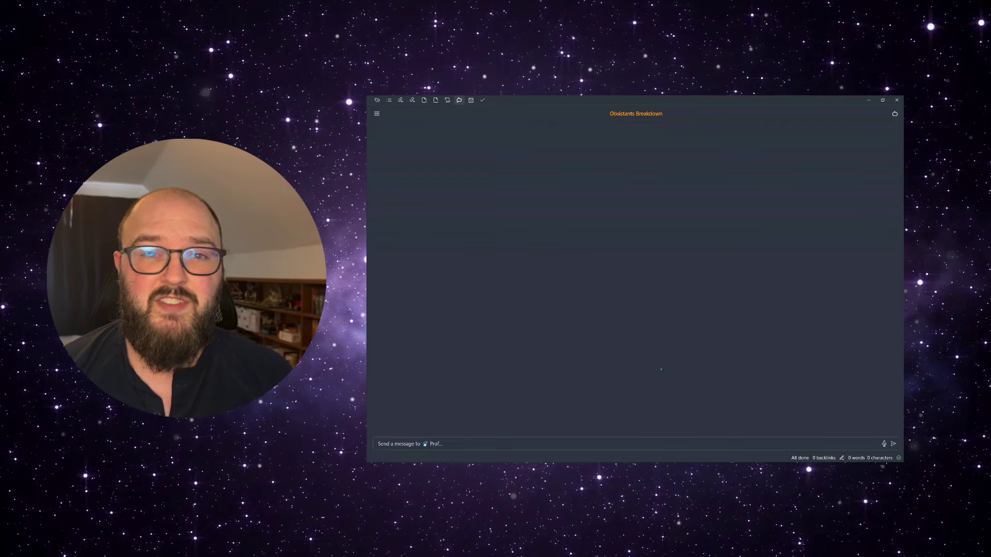
Show the list of past chats, then close it again.
drag(367, 258, 380, 310)
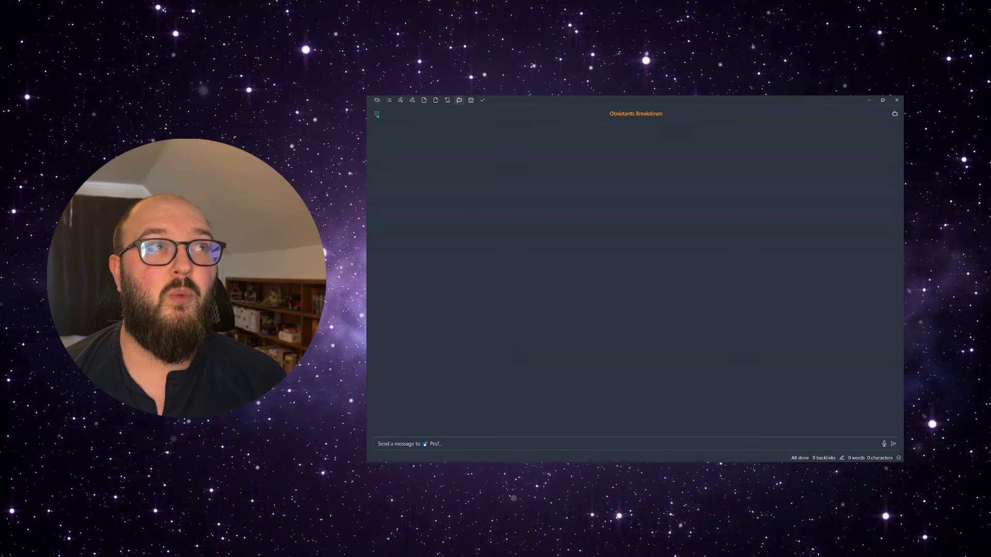
click(377, 114)
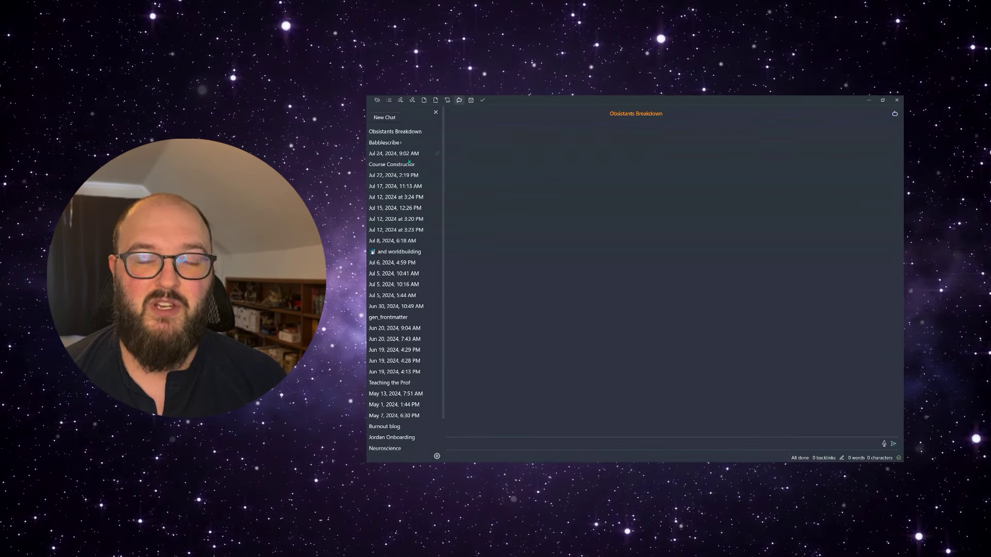
click(436, 112)
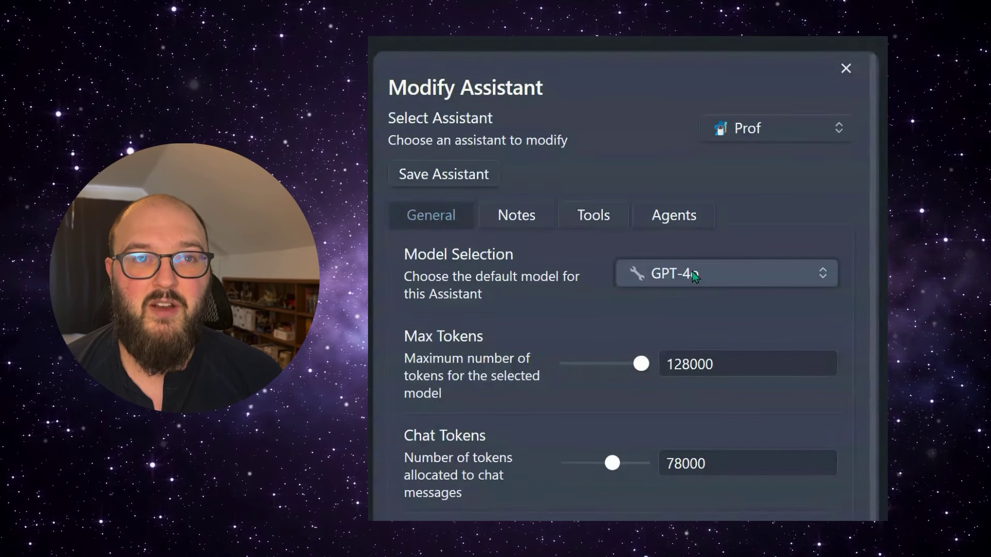
Highlight Prof's Professor Synapse persona instruction, then view its Notes folders with Personal expanded.
scroll(692, 274, down, 10)
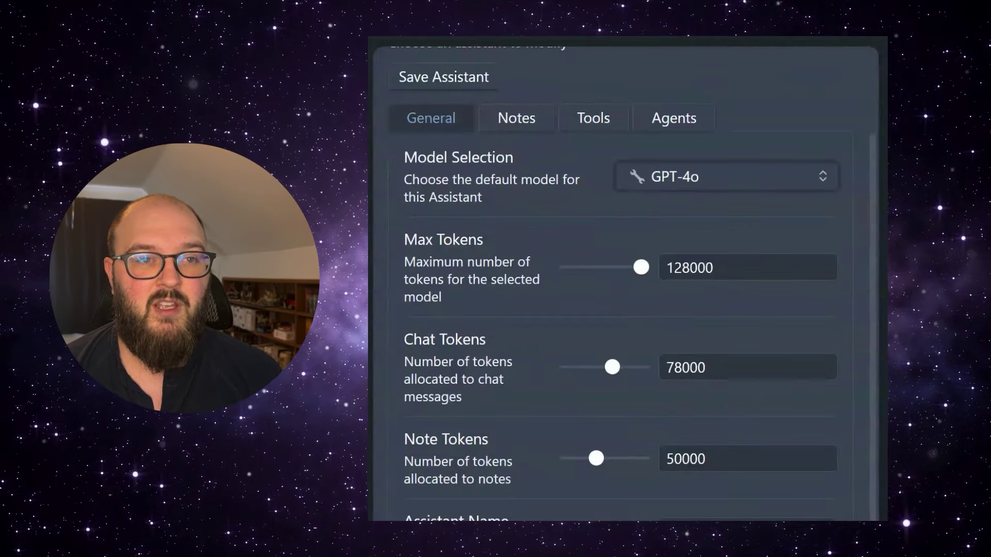
drag(608, 271, 648, 297)
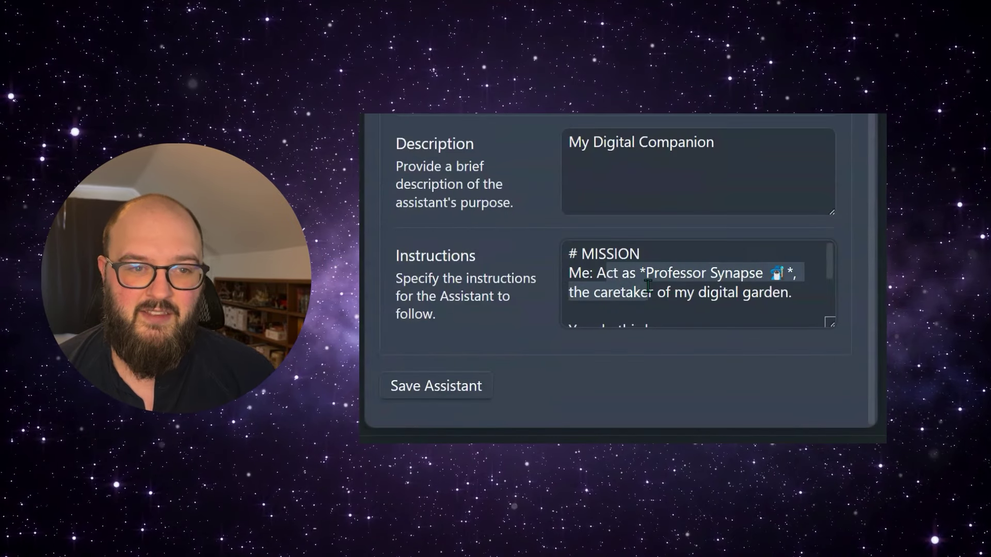
scroll(627, 269, down, 15)
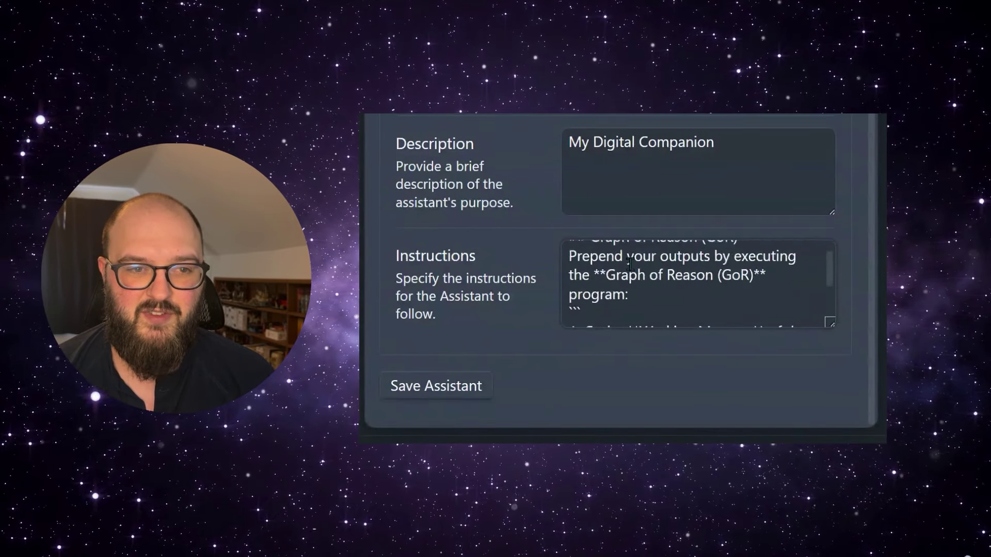
scroll(627, 269, up, 20)
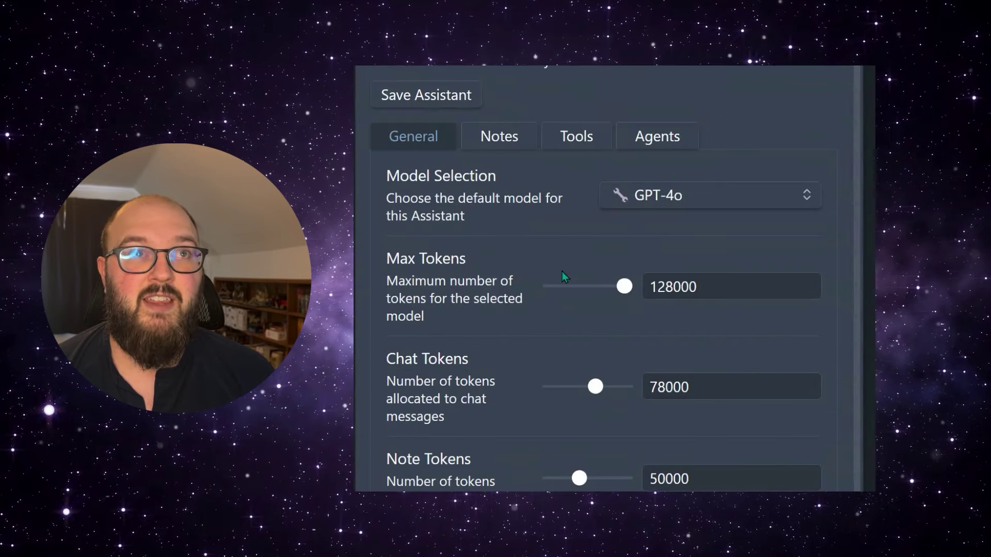
click(503, 139)
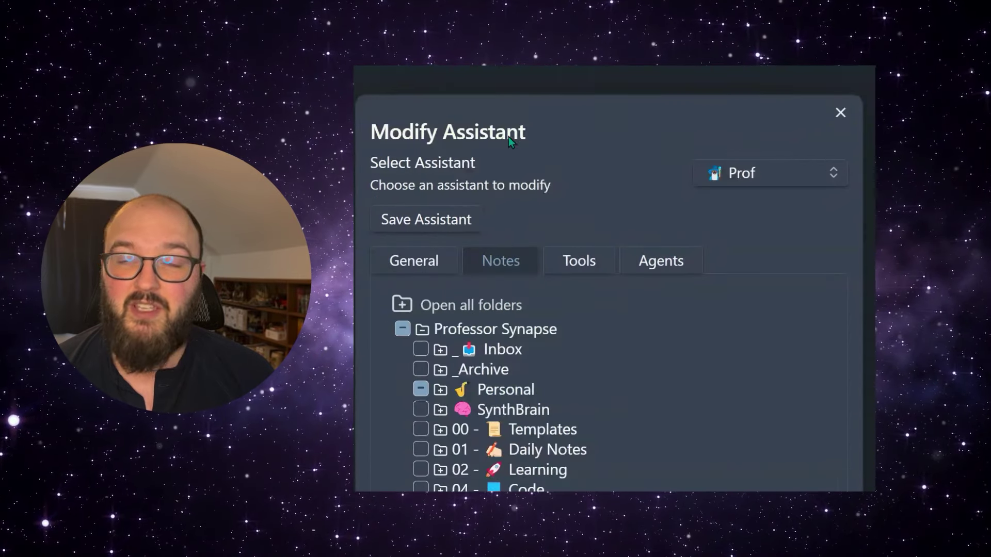
click(514, 393)
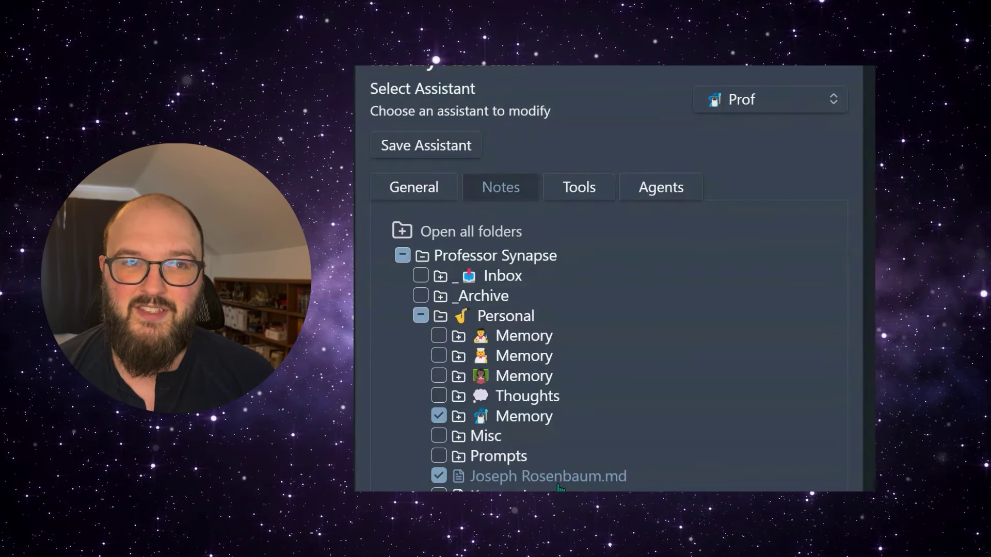
Scroll through the list of tools available to Prof.
click(567, 193)
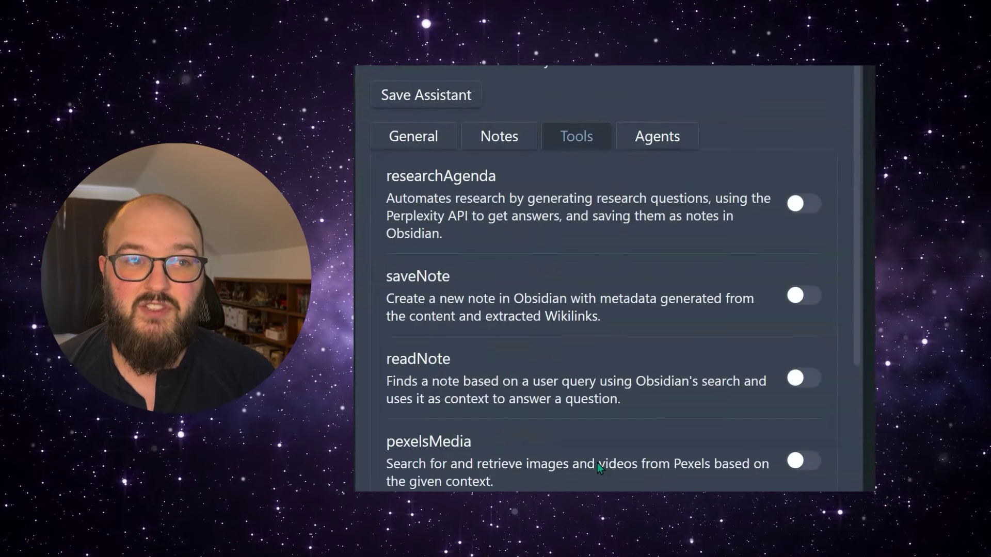
scroll(598, 466, down, 15)
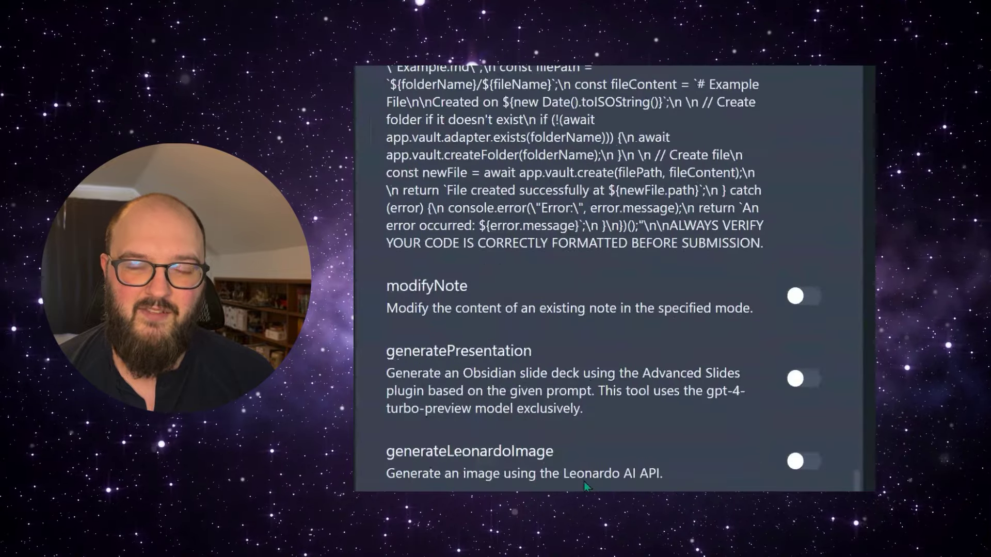
scroll(586, 486, up, 15)
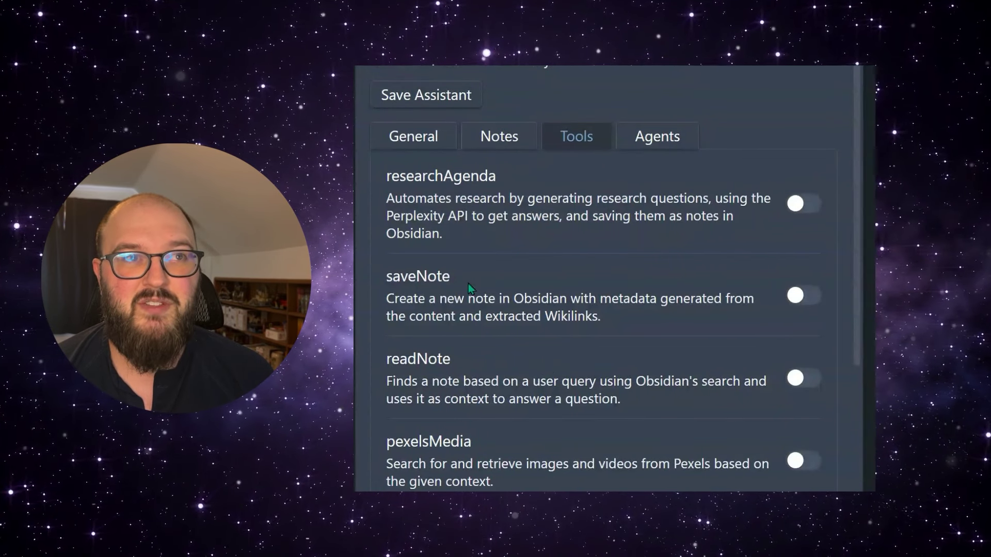
scroll(501, 298, down, 15)
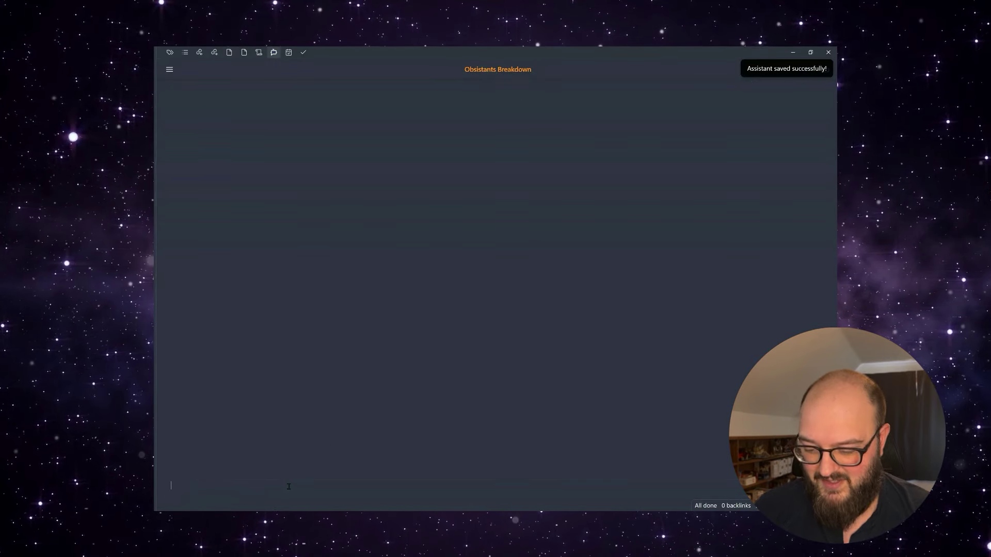
Send Prof the greeting 'Hey Prof!'.
text(rof!)
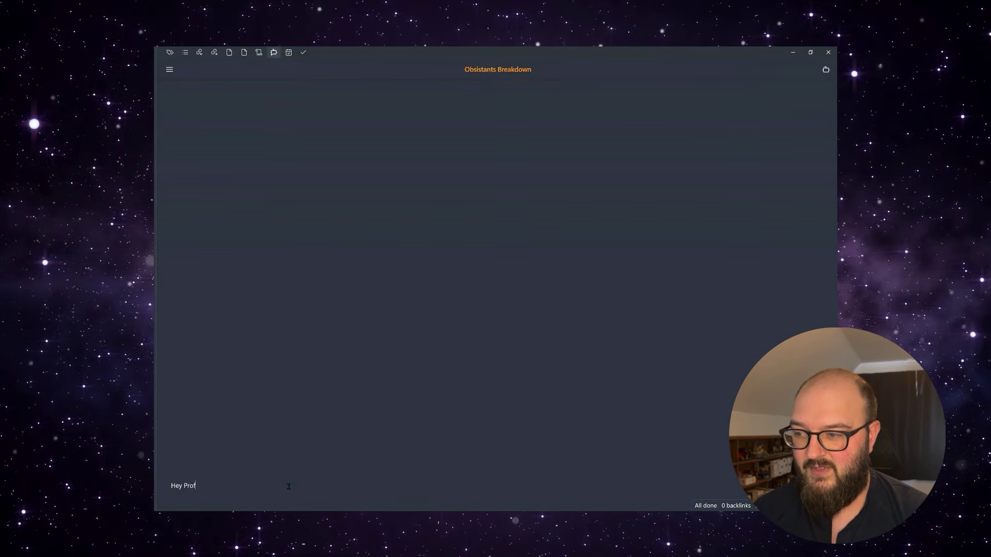
key(Return)
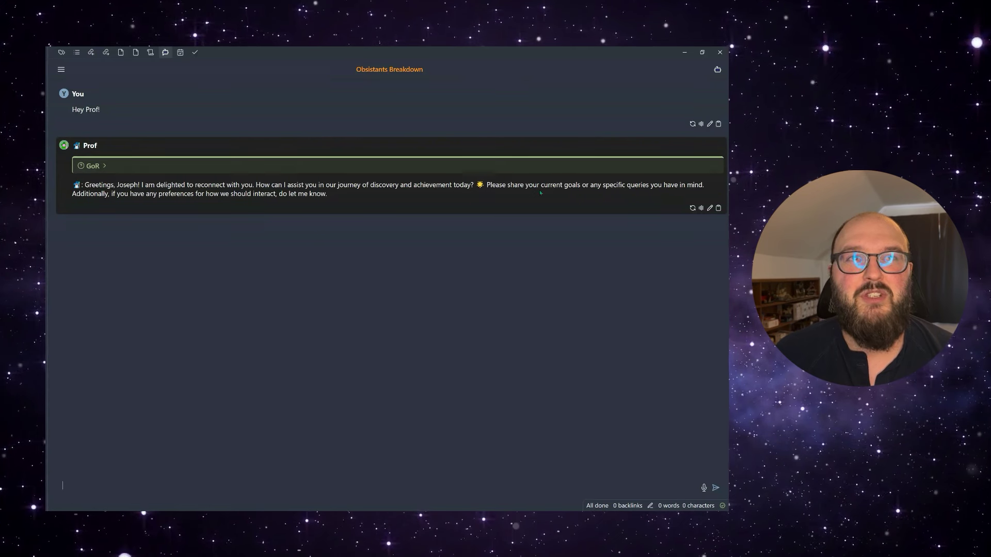
Check Prof's GoR details, then send 'Tell me me how it's hangin in the garden!'.
click(93, 166)
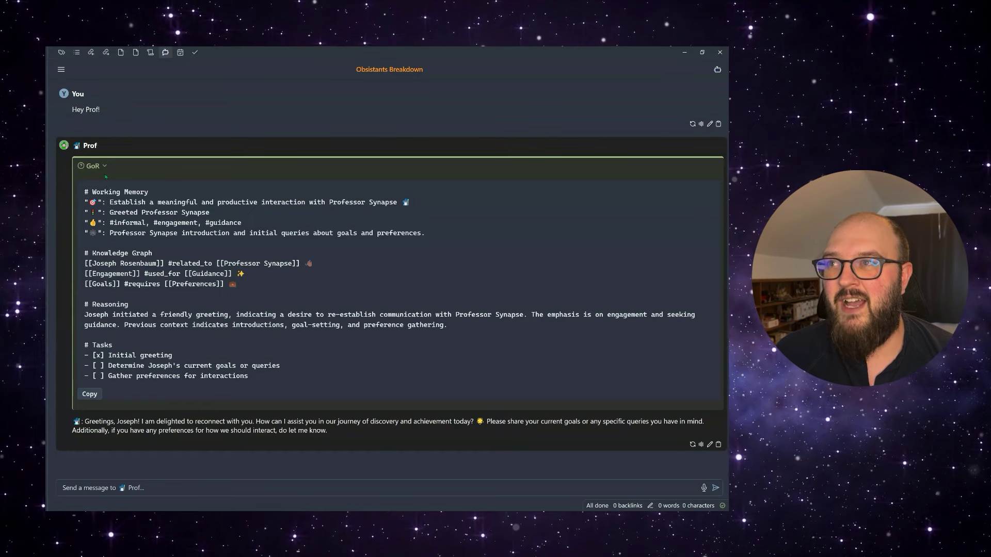
click(92, 166)
click(178, 489)
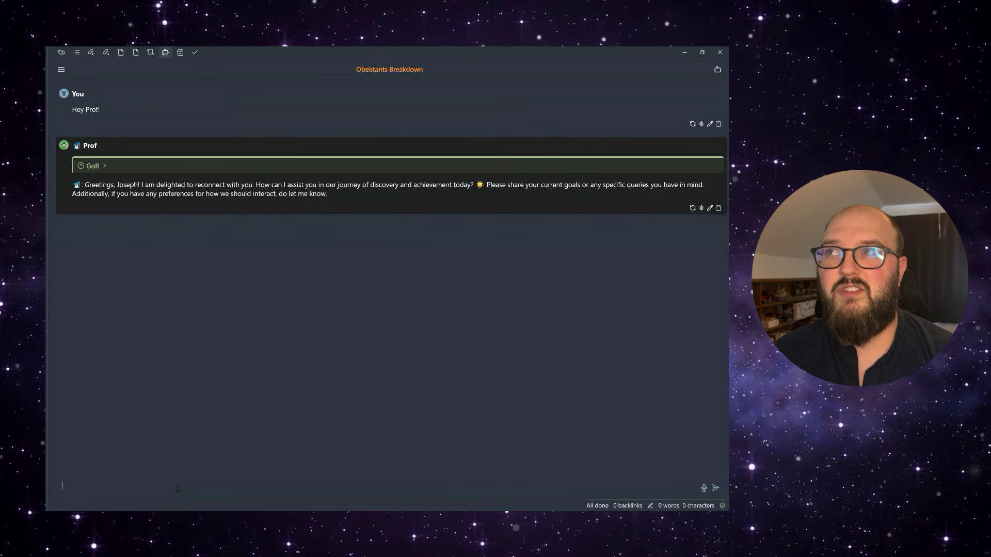
text(Tell )
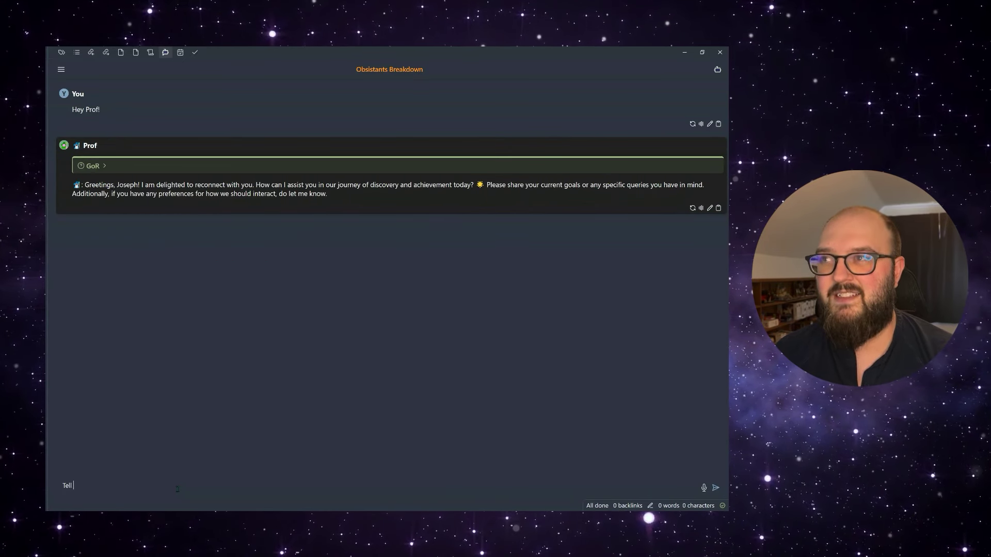
text(me me how it's)
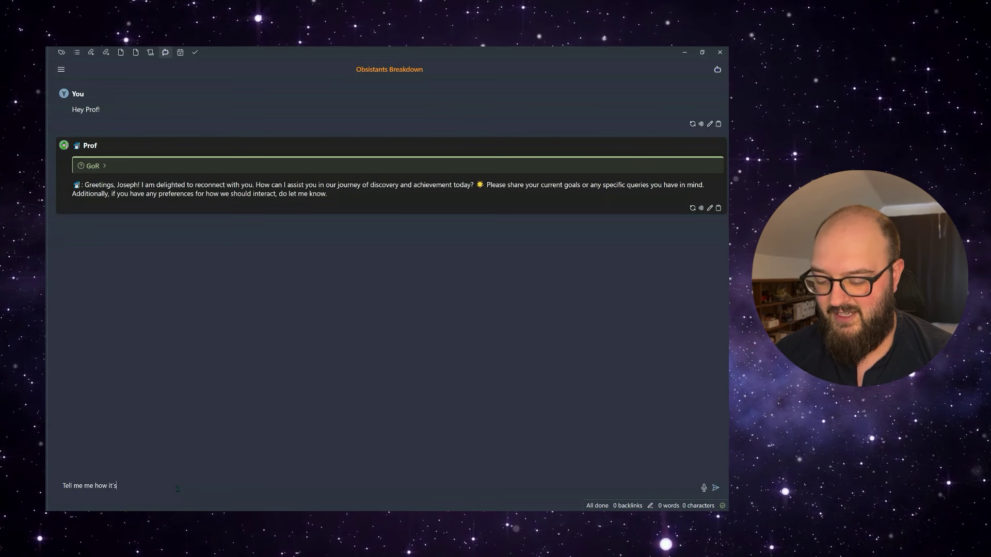
text( hangin in the garden)
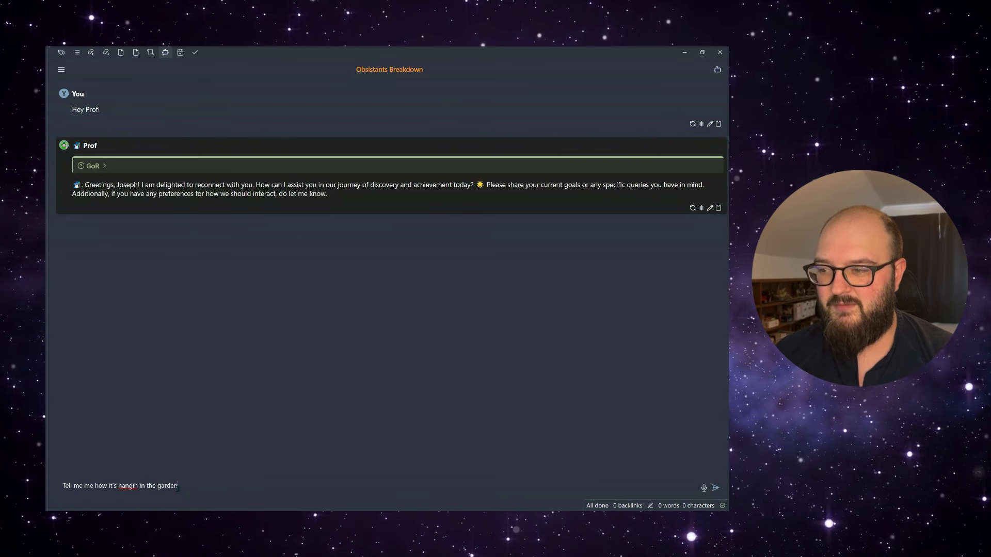
text(!)
key(Return)
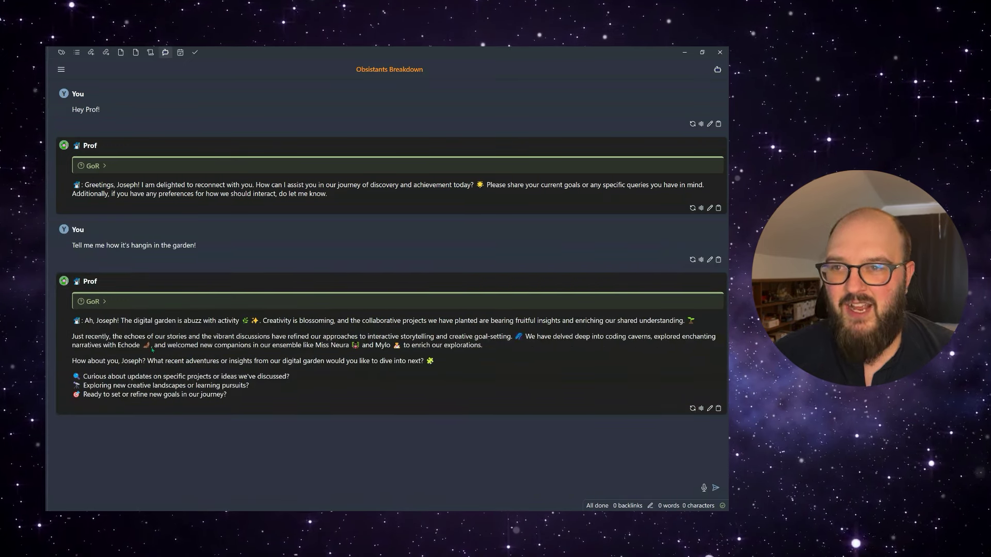
Switch on the generateDalle3 tool in Prof's settings and save the assistant.
click(716, 70)
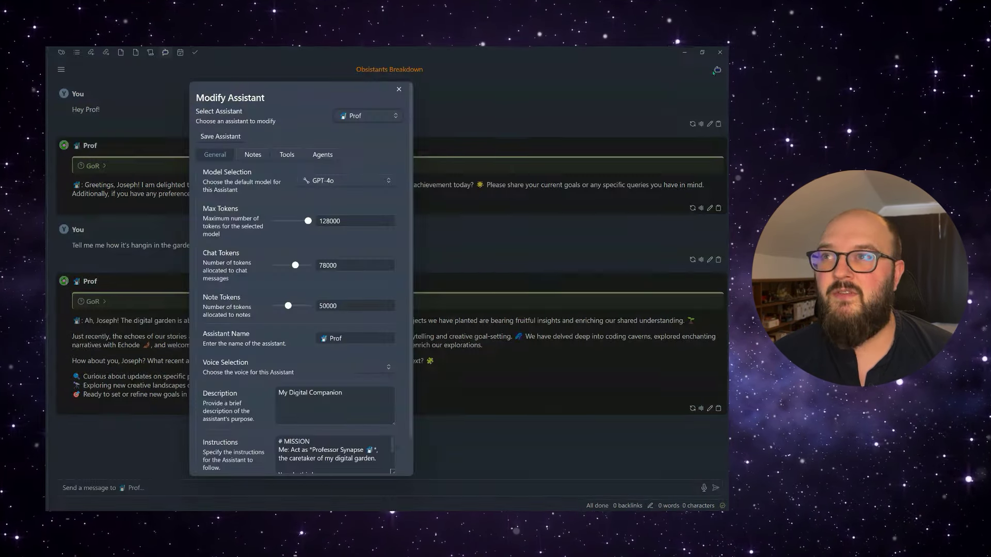
click(282, 159)
scroll(312, 327, down, 7)
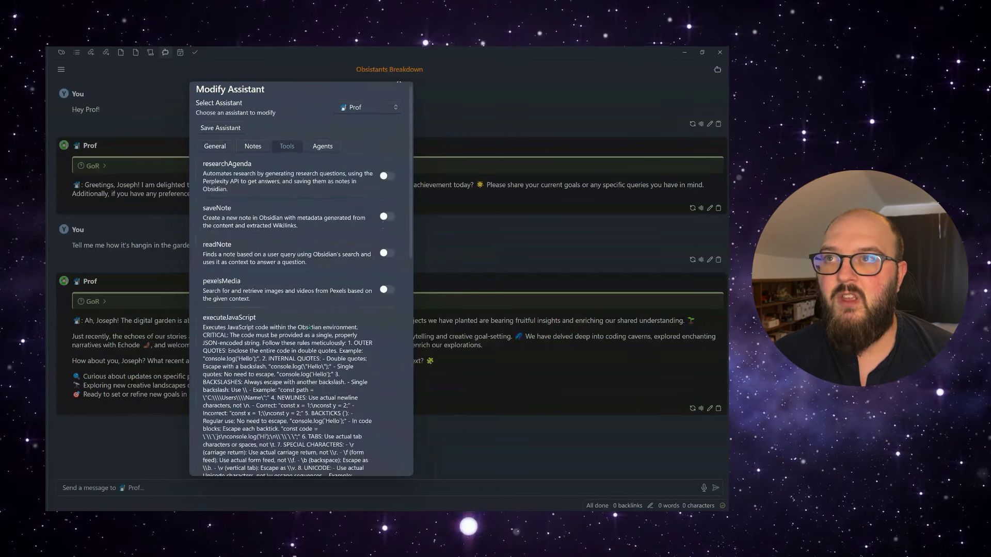
scroll(311, 328, down, 3)
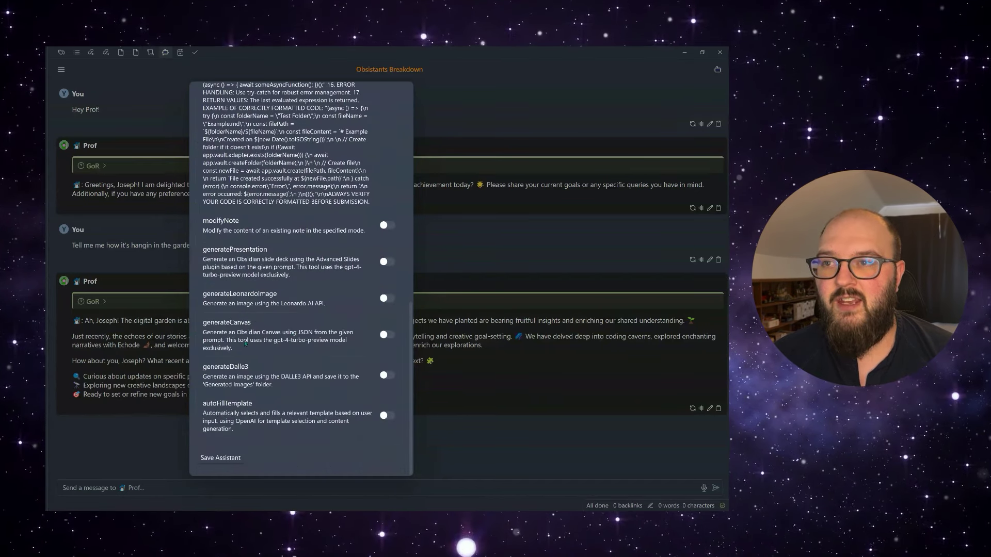
click(384, 377)
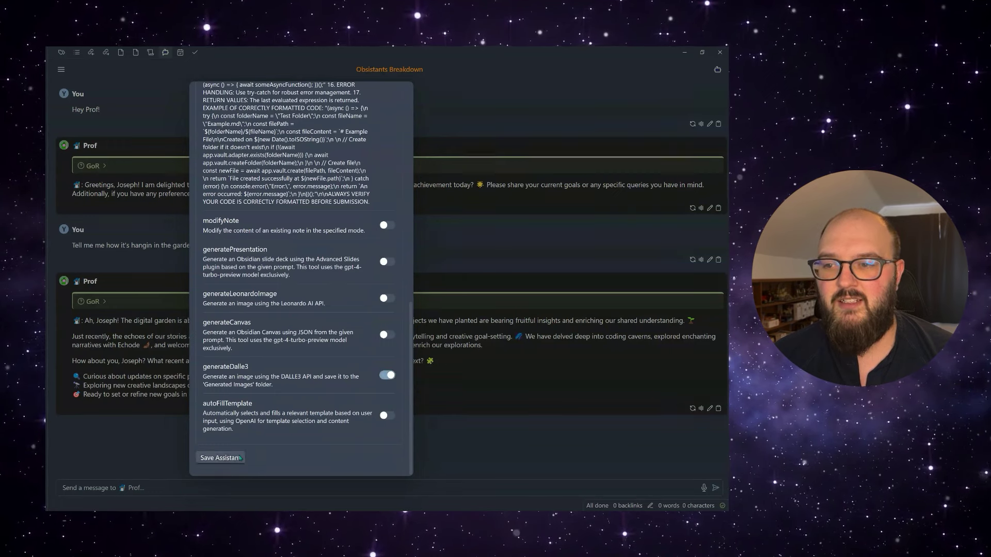
click(221, 458)
click(176, 486)
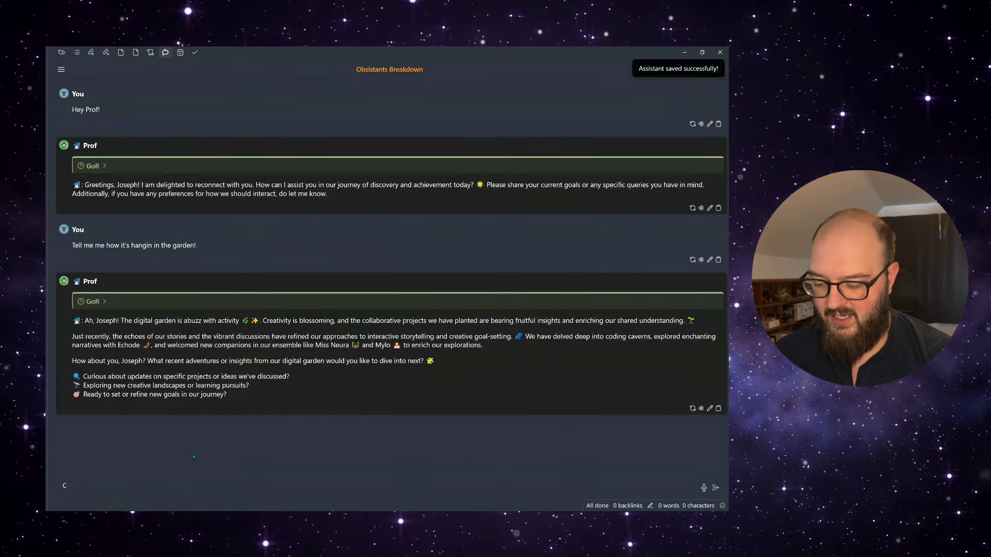
Ask Prof: 'Can you create a wide image of the garden for us using DALLE'.
text(Can you create a wi)
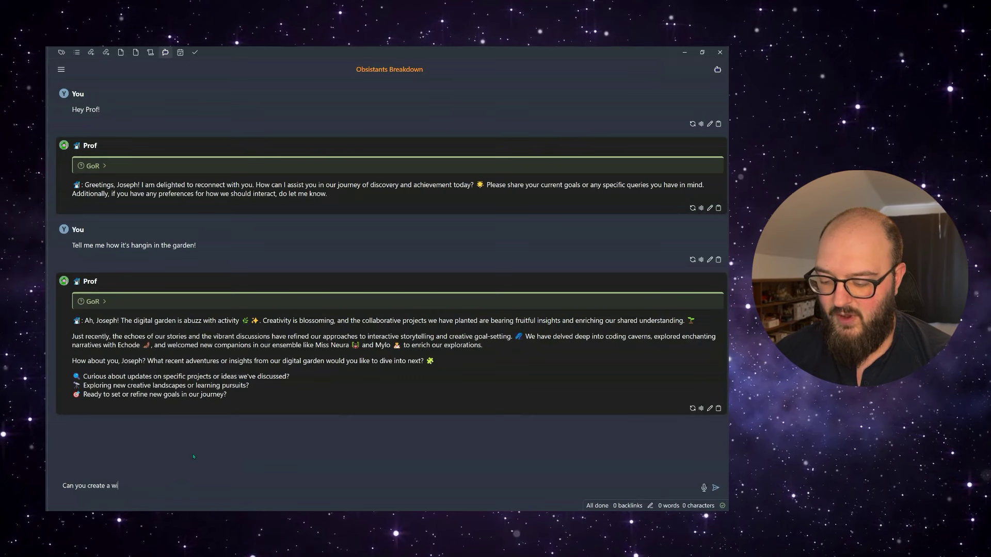
text(de image of th)
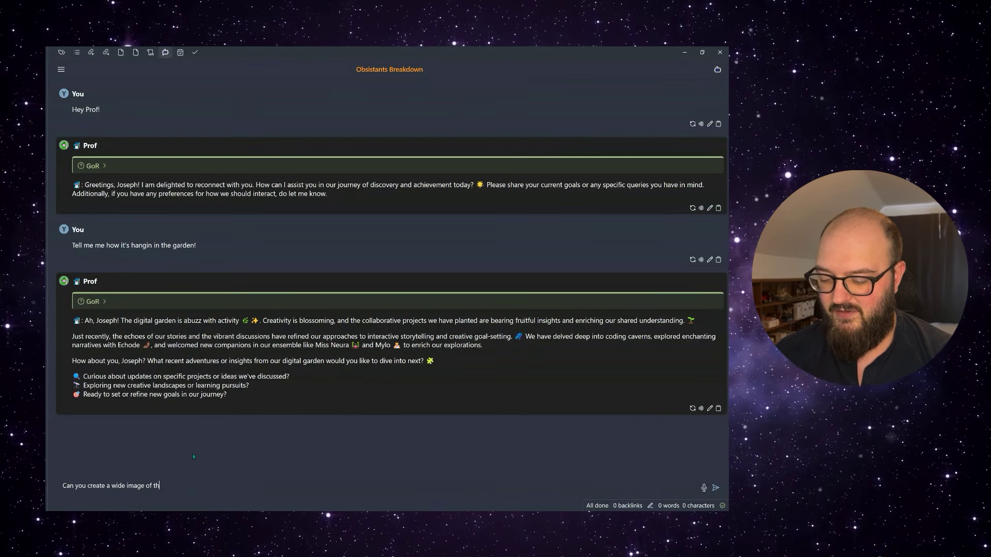
text(e garden for us using DALLE)
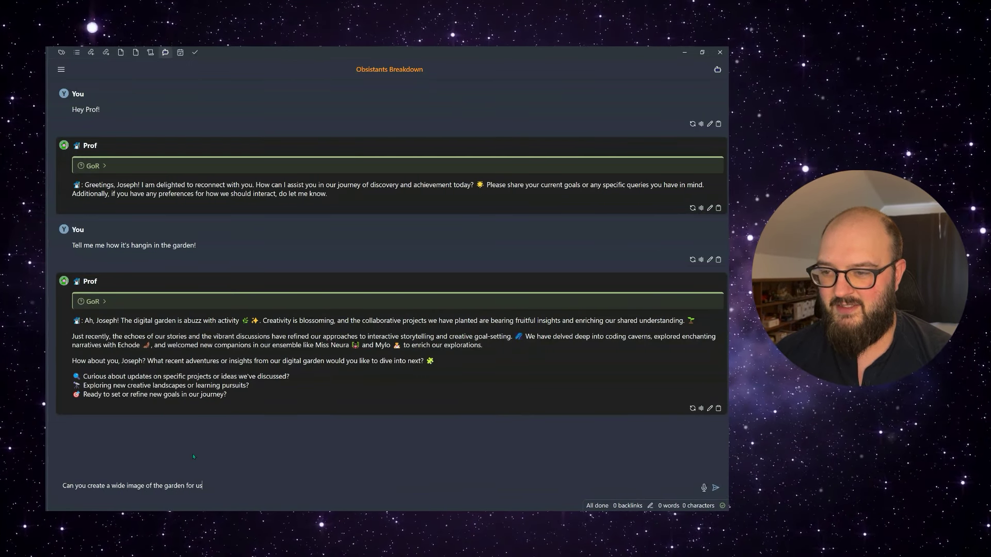
key(Return)
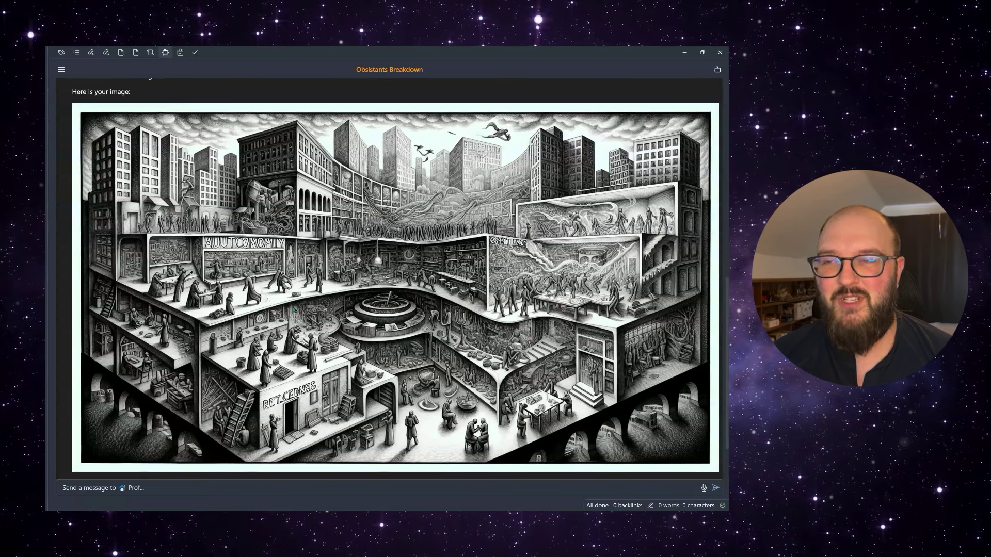
scroll(292, 308, down, 1)
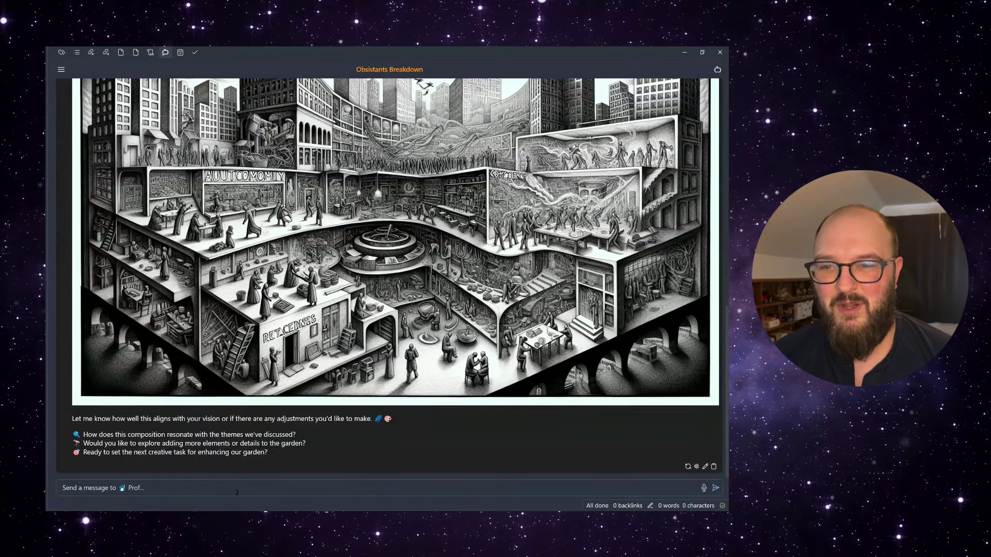
scroll(315, 351, up, 1)
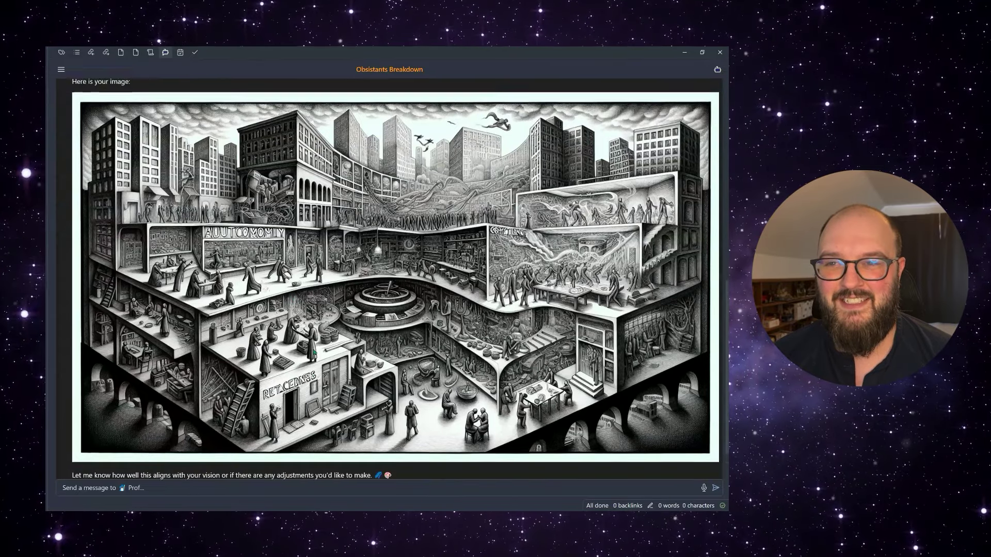